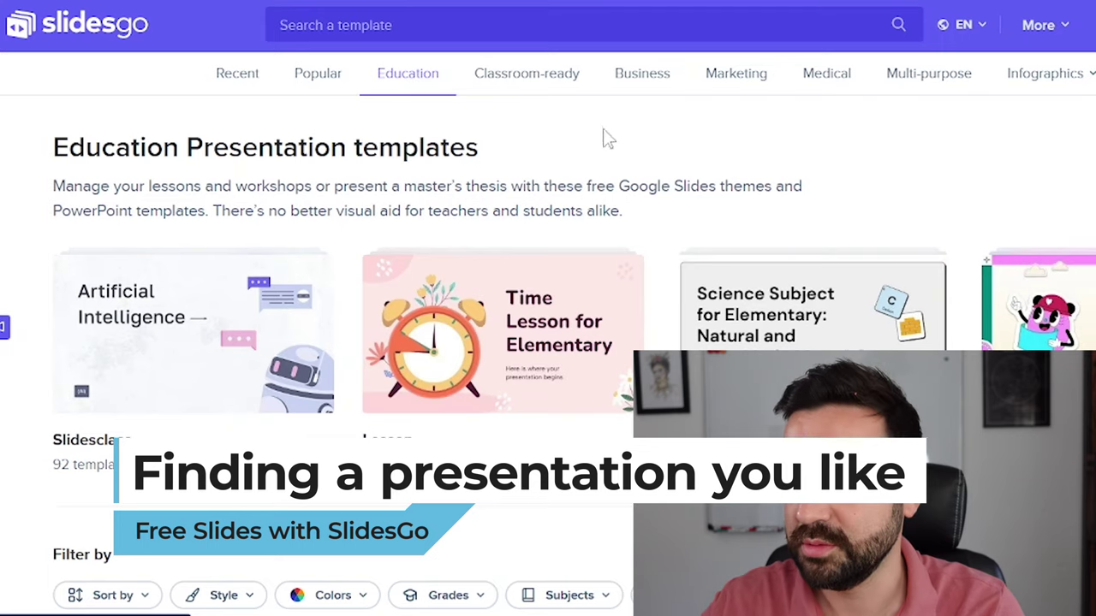
Preview Online Notebook's orange, pink and green variants, return to blue, and open its detail page
scroll(682, 270, down, 6)
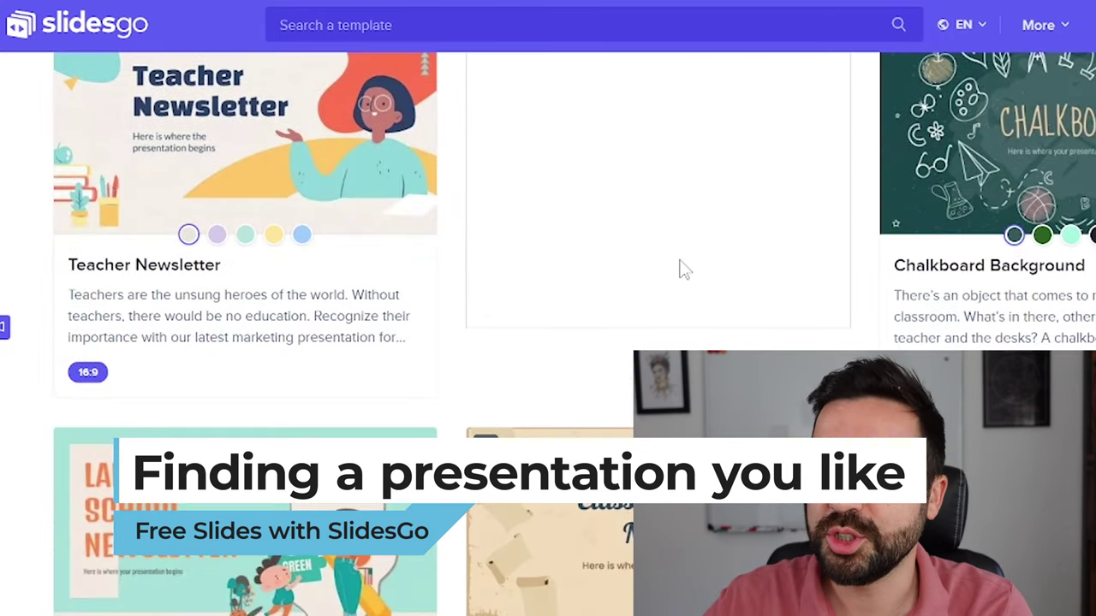
scroll(682, 269, down, 4)
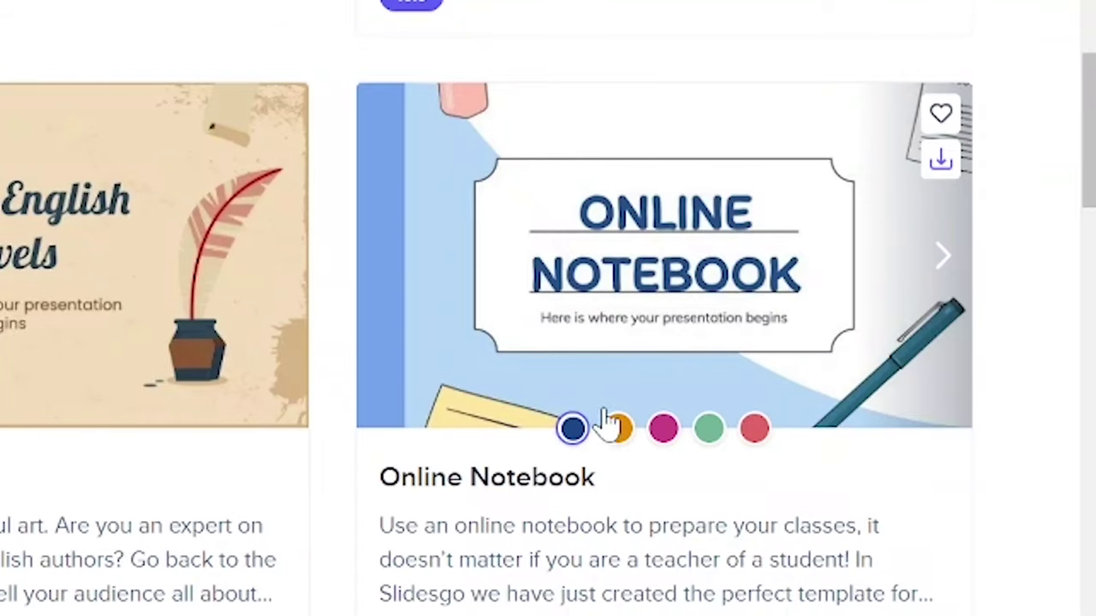
click(618, 434)
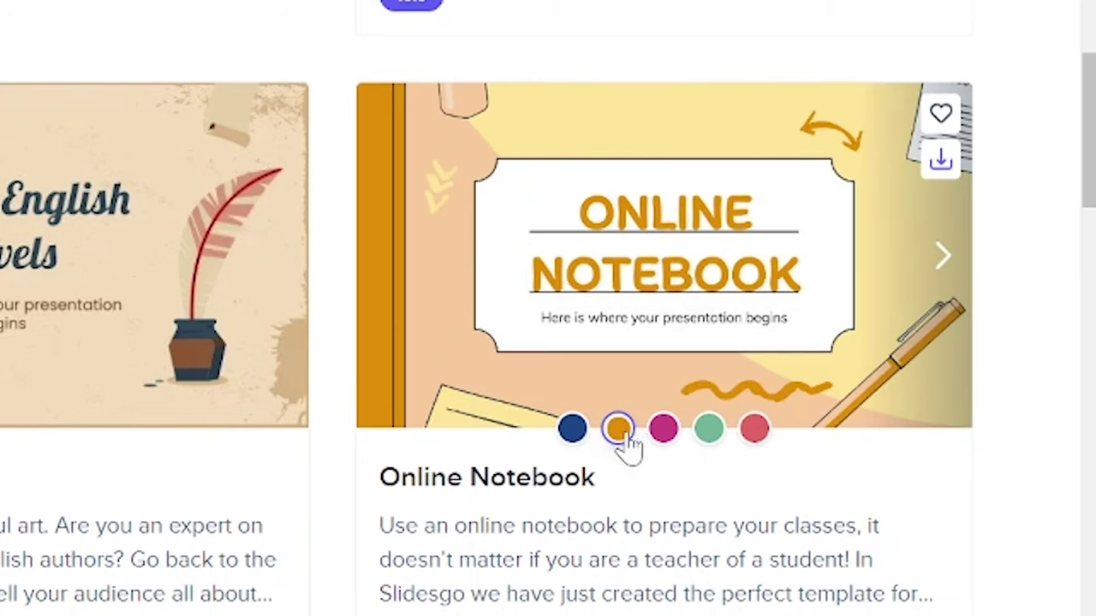
click(663, 435)
click(710, 432)
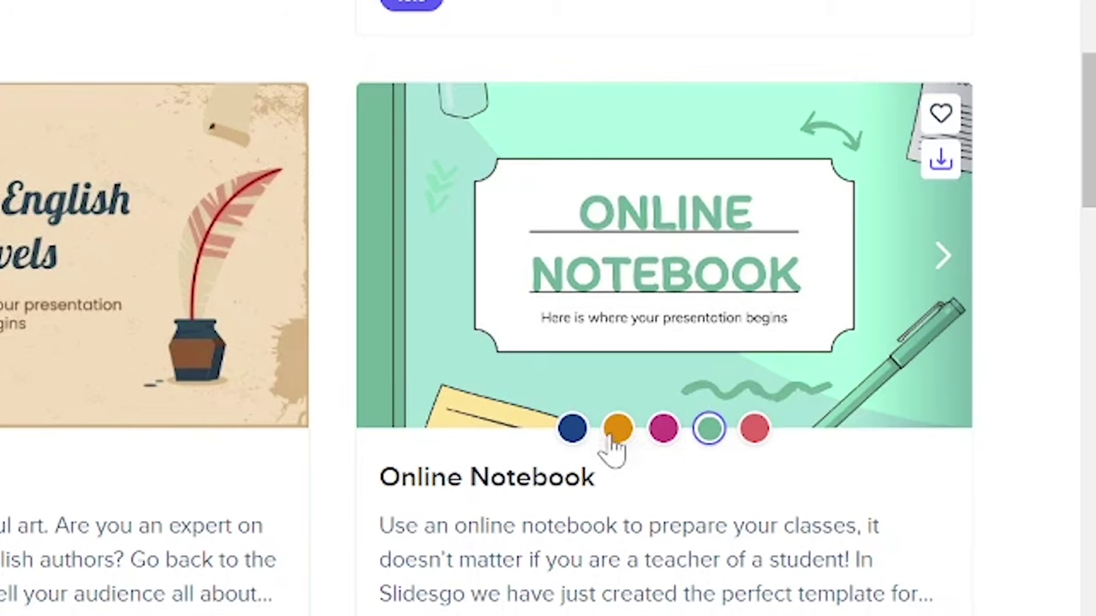
click(572, 432)
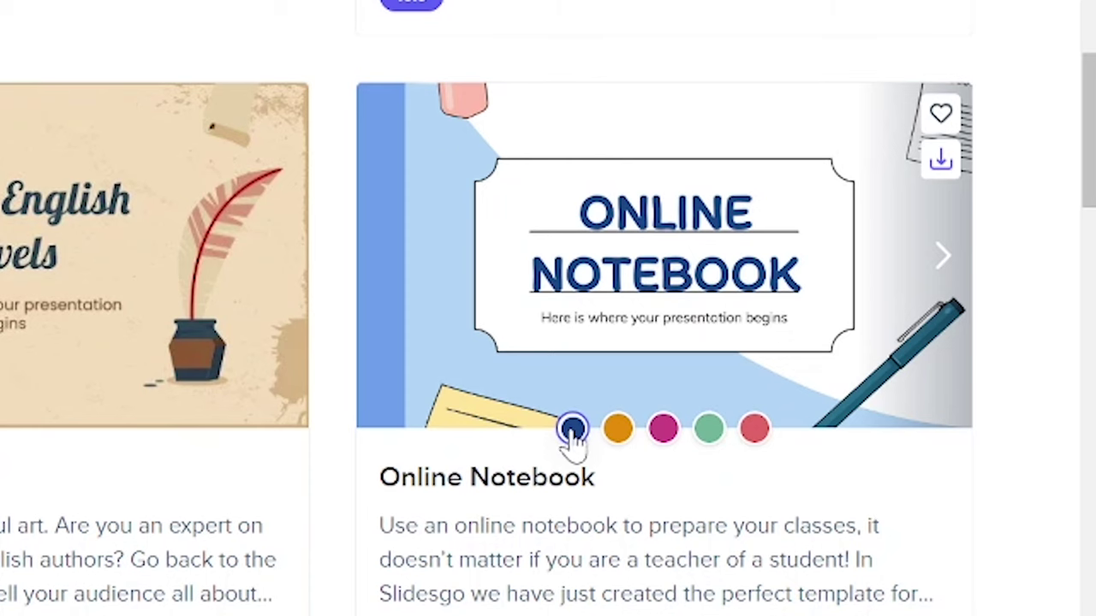
click(665, 276)
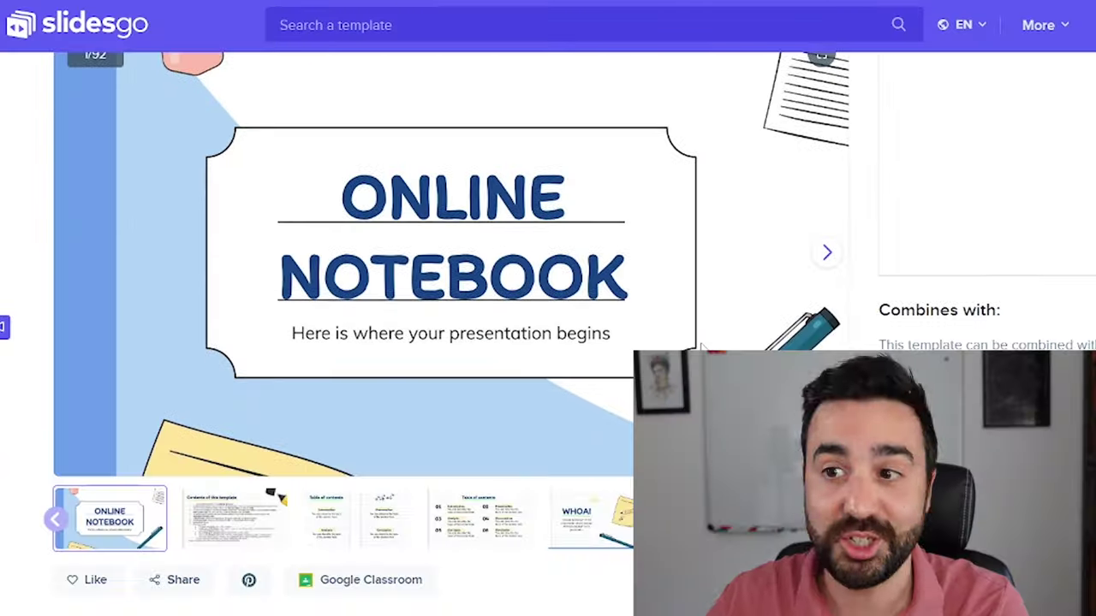
Browse the Online Notebook slides from Table of contents and WHOA to the pie-chart graph
scroll(700, 344, up, 1)
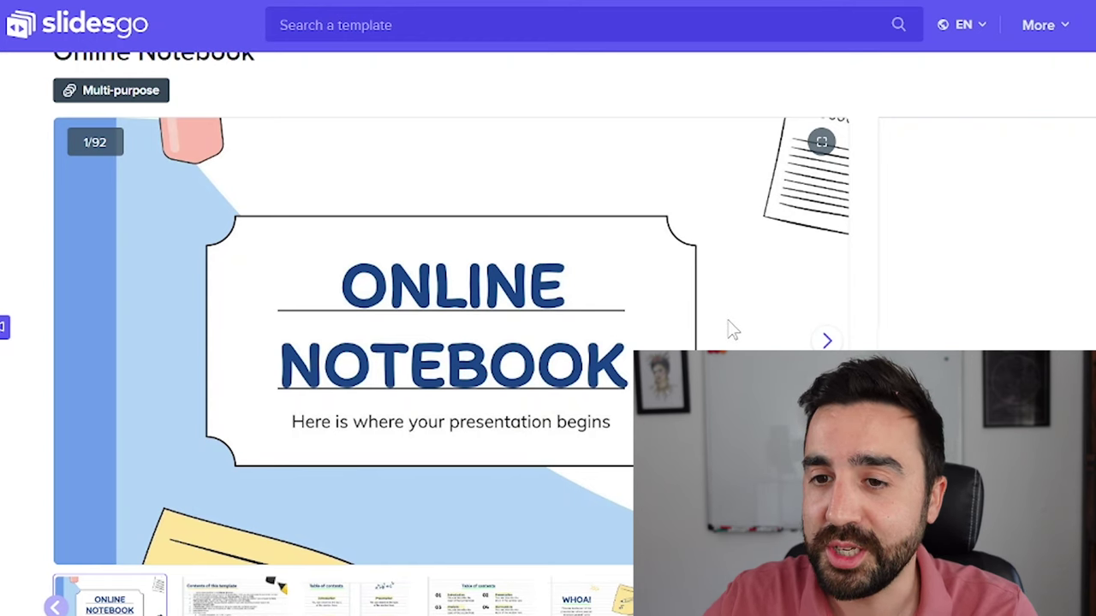
scroll(732, 330, down, 1)
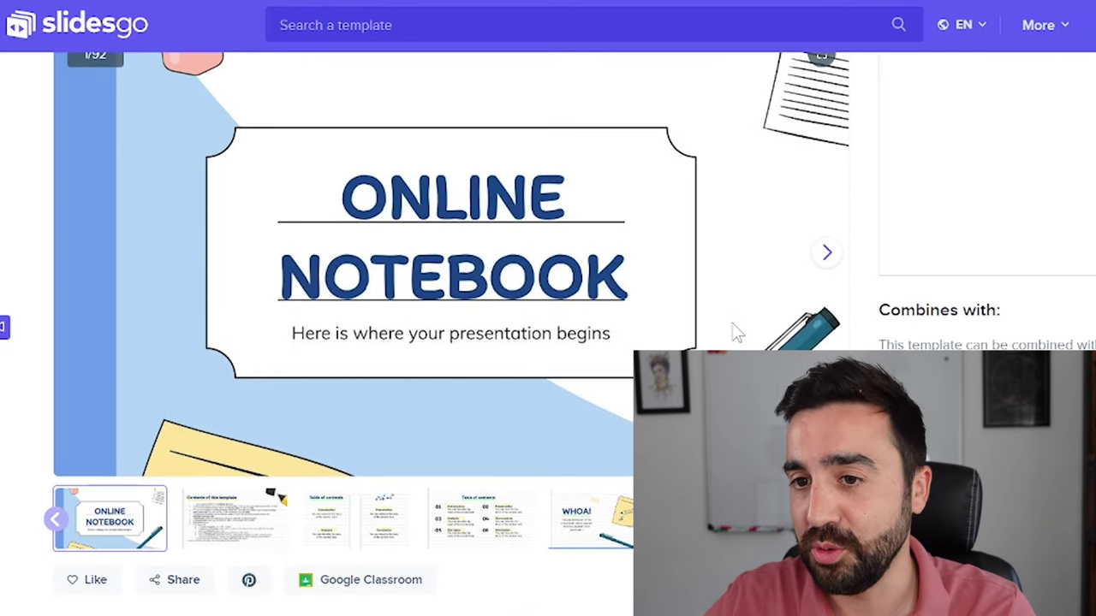
click(242, 527)
click(355, 526)
click(481, 527)
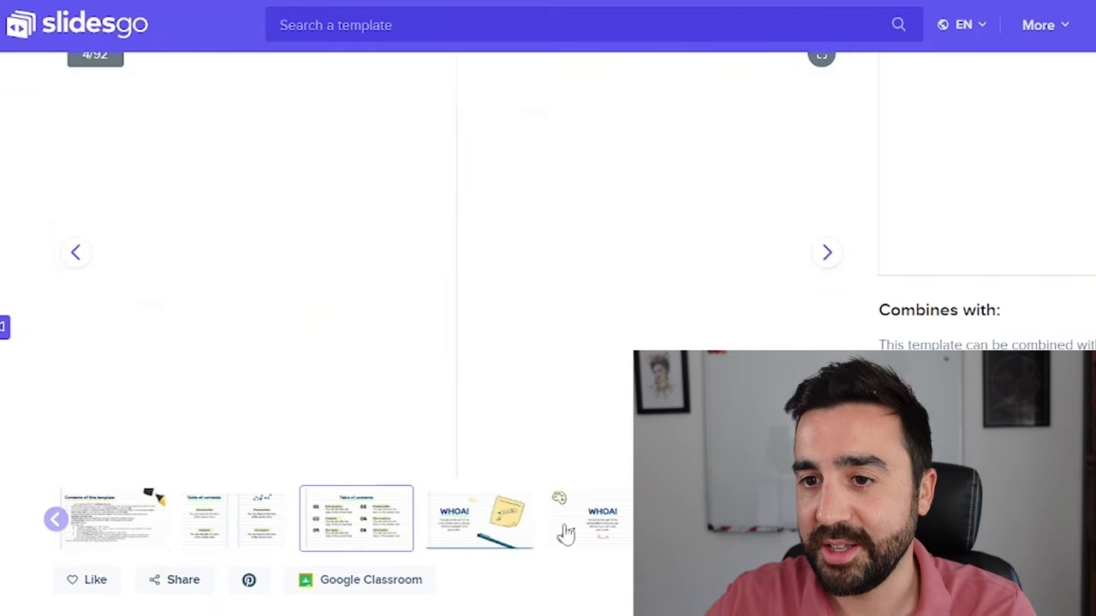
click(492, 529)
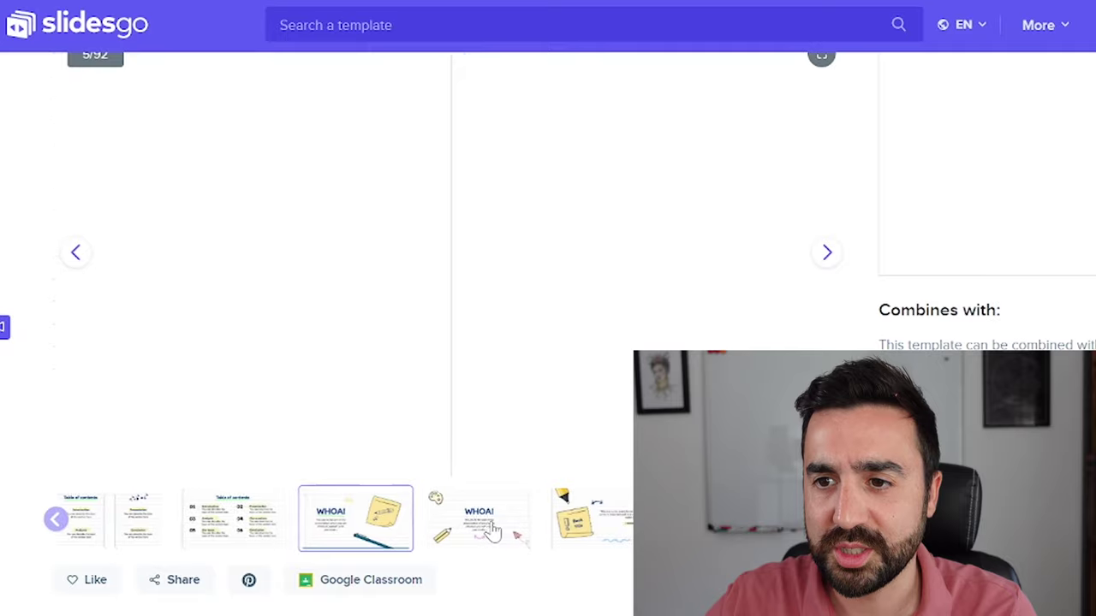
click(490, 529)
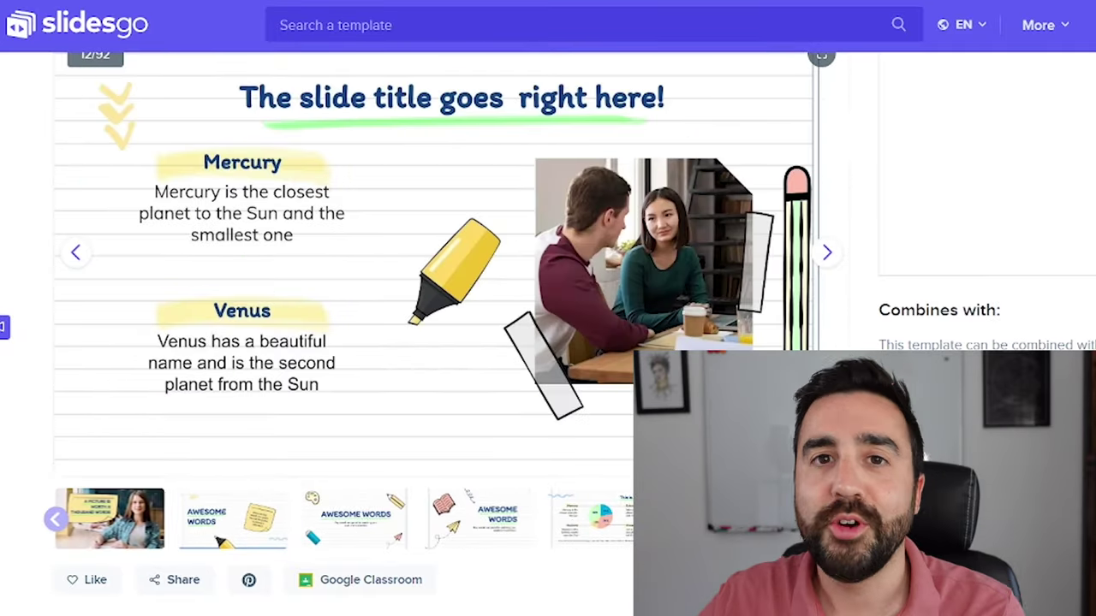
click(572, 530)
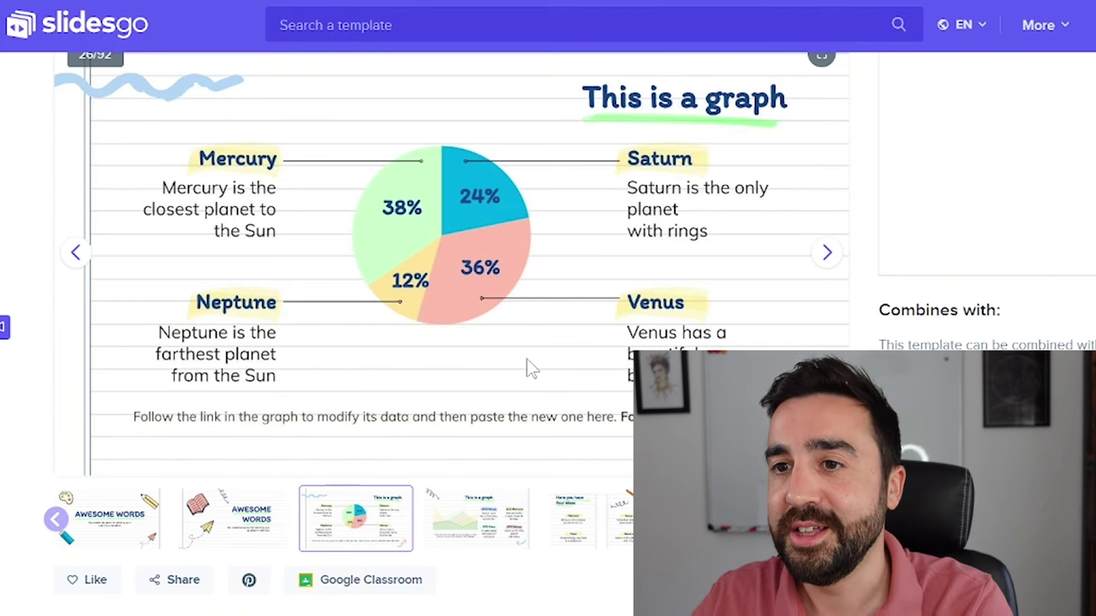
Scroll down to the template's description, colour options and formats with 16:9 set
scroll(527, 359, down, 3)
scroll(526, 358, up, 5)
scroll(526, 358, down, 7)
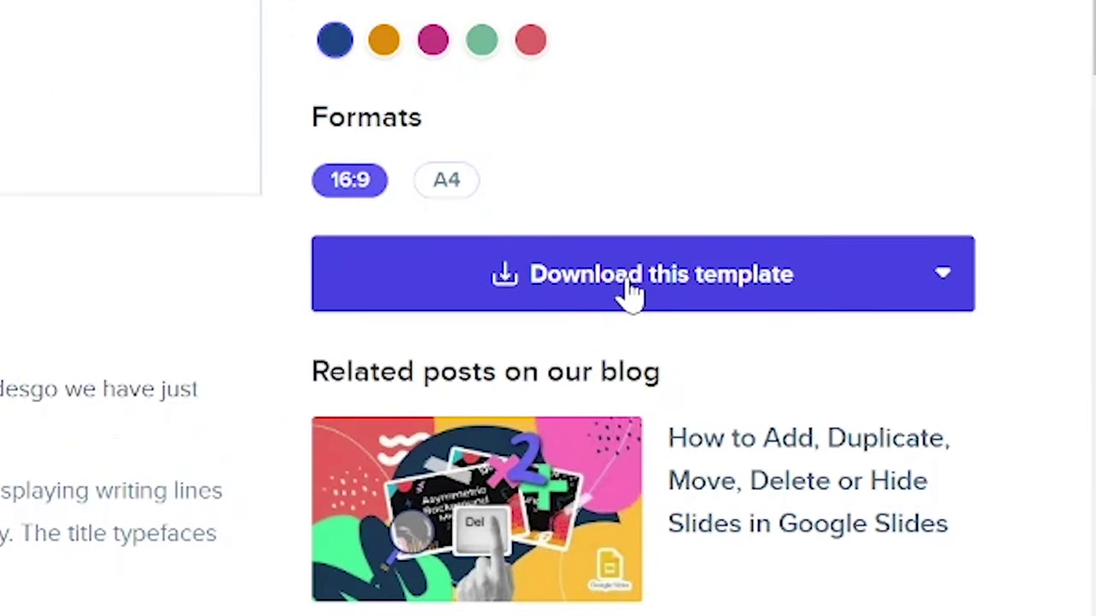
Get the Online Notebook template in Google Slides format from the download options
click(948, 280)
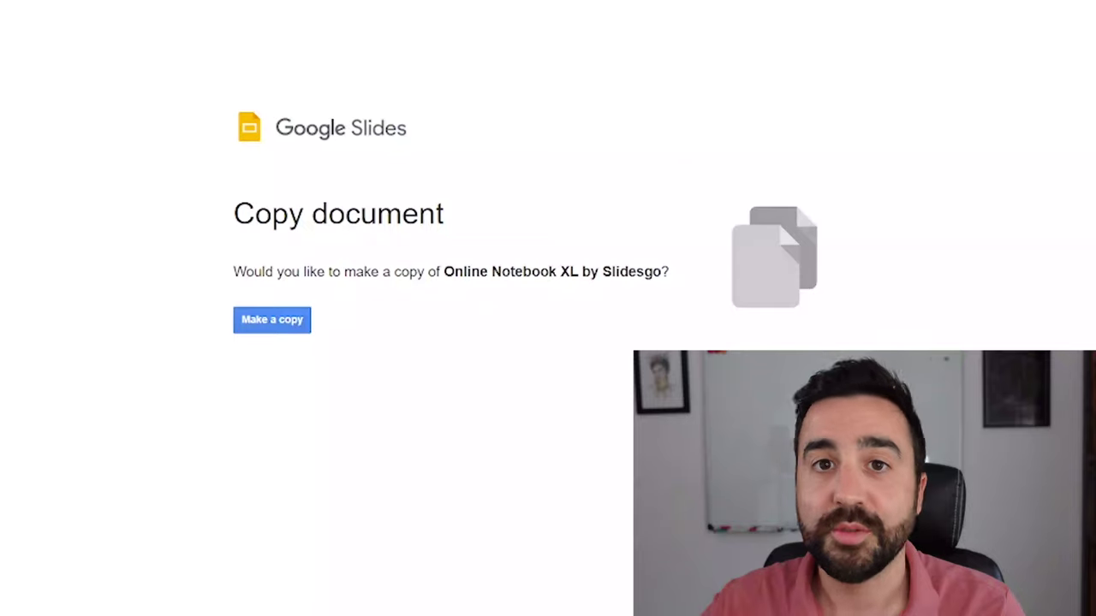
Make an editable Google Slides copy of Online Notebook XL by Slidesgo
click(300, 325)
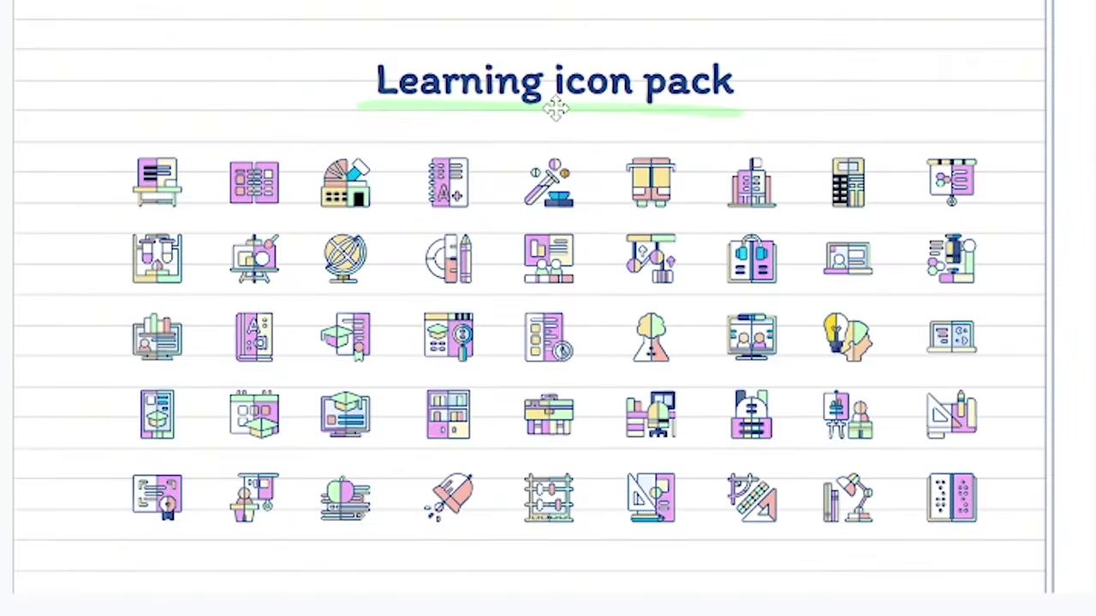
click(452, 204)
click(553, 205)
click(649, 200)
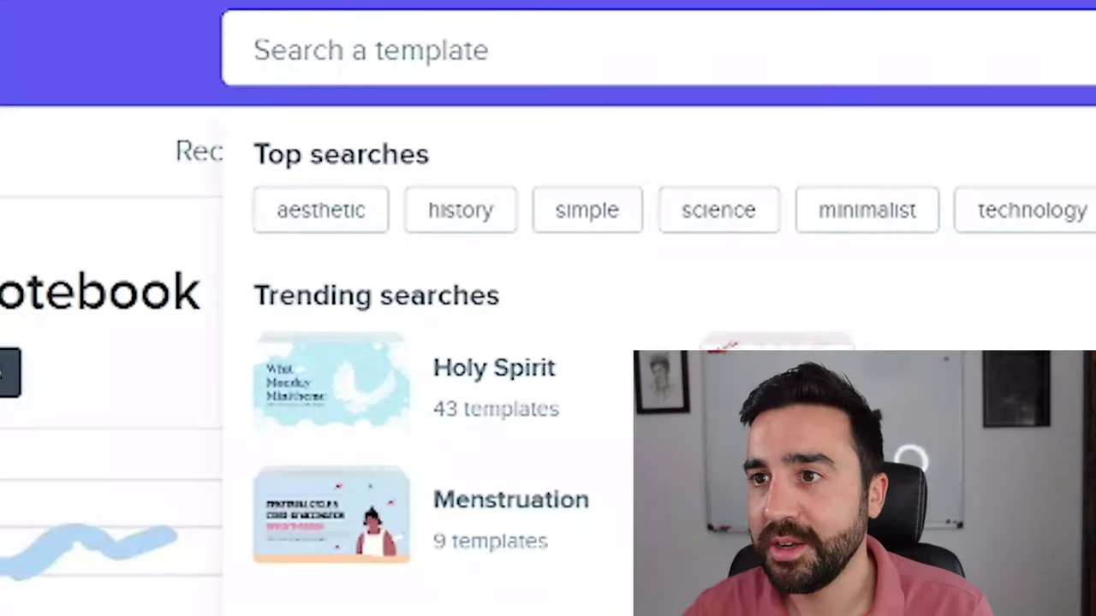
Search Slidesgo for 'superhero' and open the Energy Powers template
text(superhero)
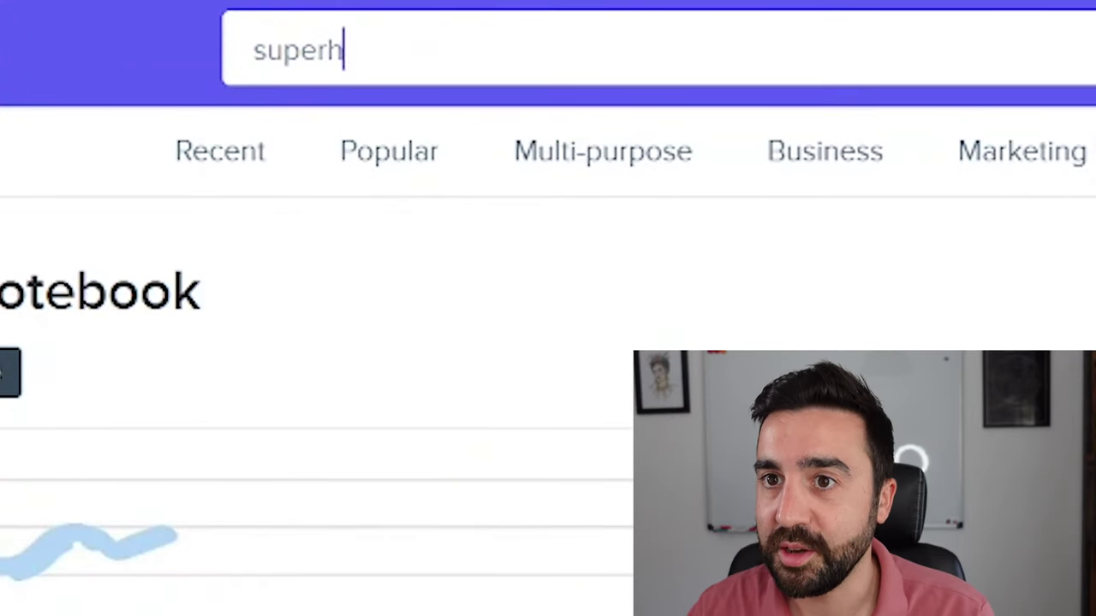
key(Return)
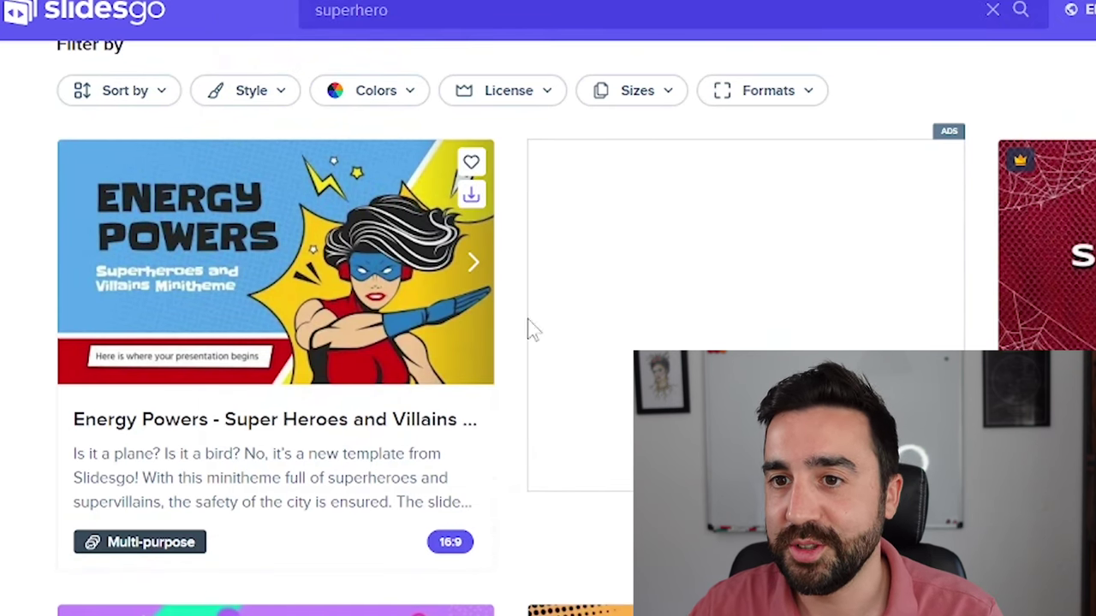
click(479, 330)
scroll(514, 325, down, 2)
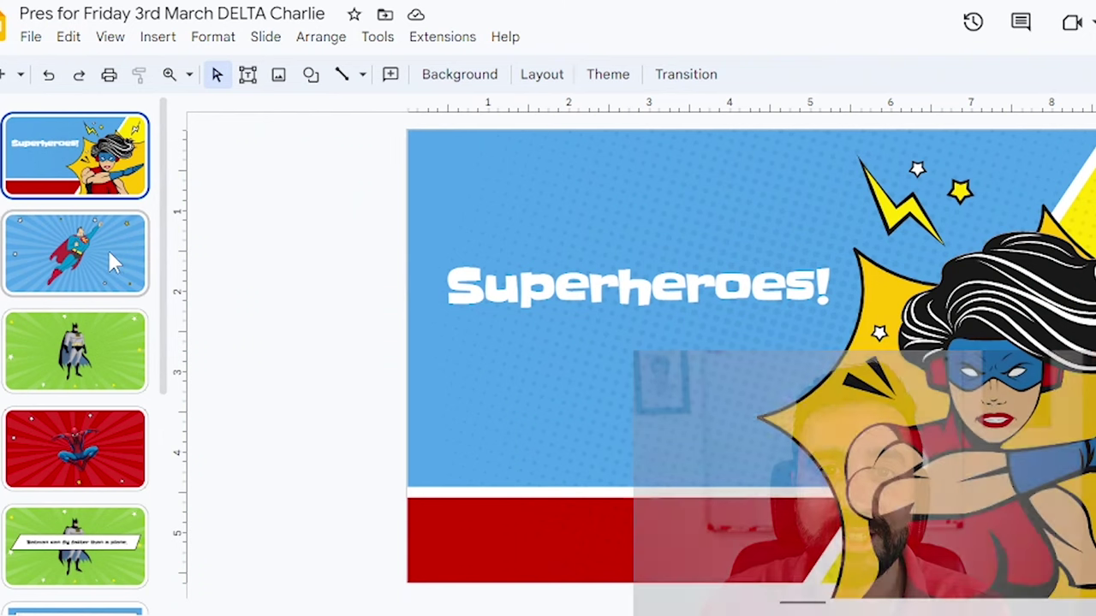
View the Superman, Batman and Spider-Man slides, then the Batman caption and Pronunciation slides
click(107, 255)
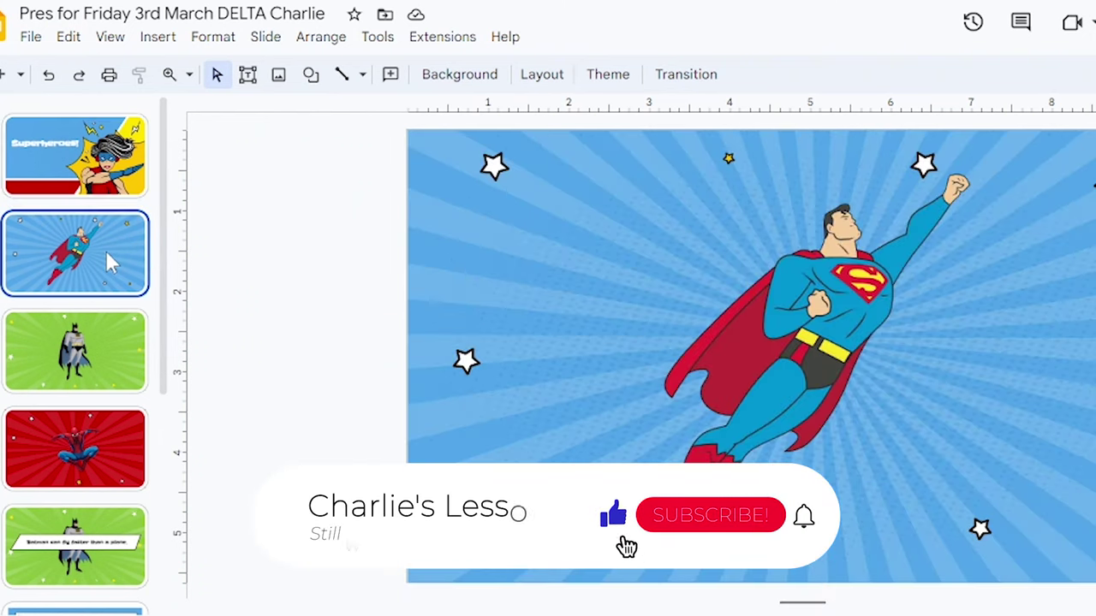
click(97, 334)
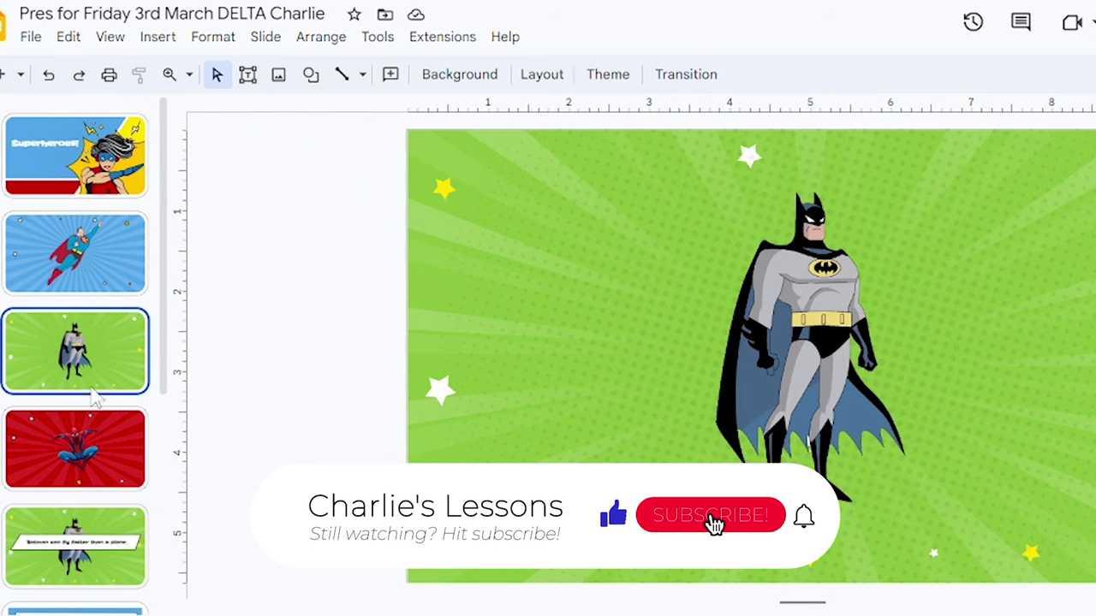
click(96, 435)
scroll(92, 427, down, 3)
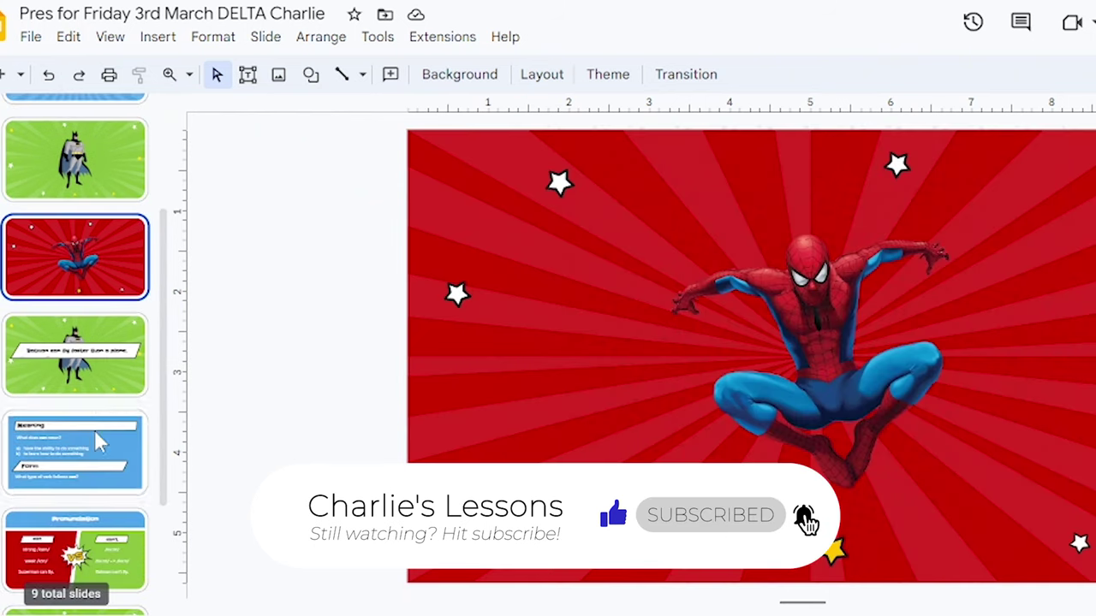
click(85, 364)
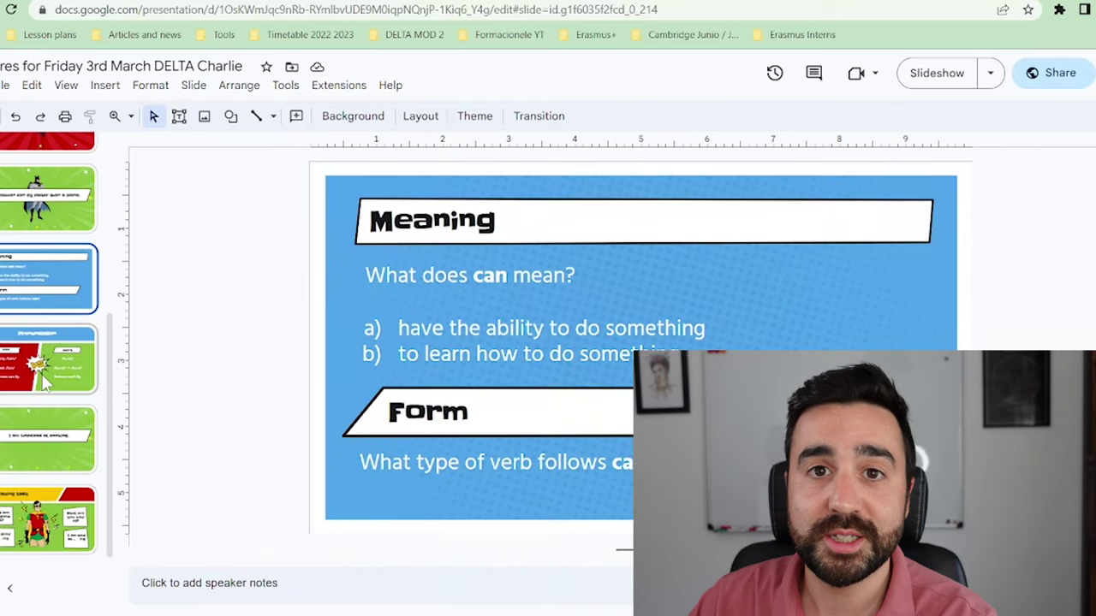
click(43, 369)
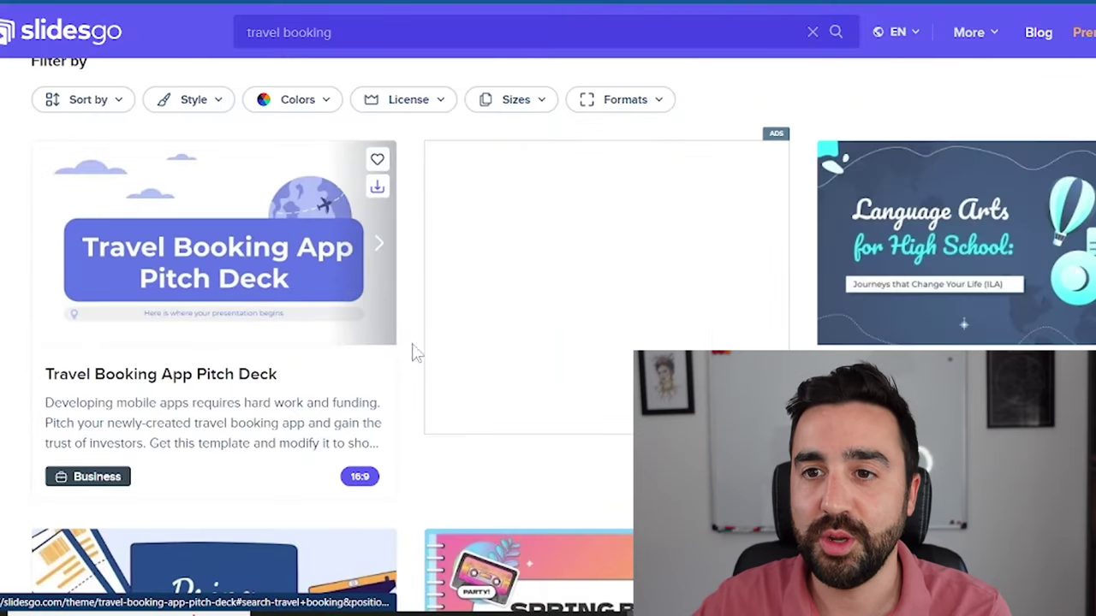
Open the Travel Booking App Pitch Deck from the 'travel booking' results
click(556, 389)
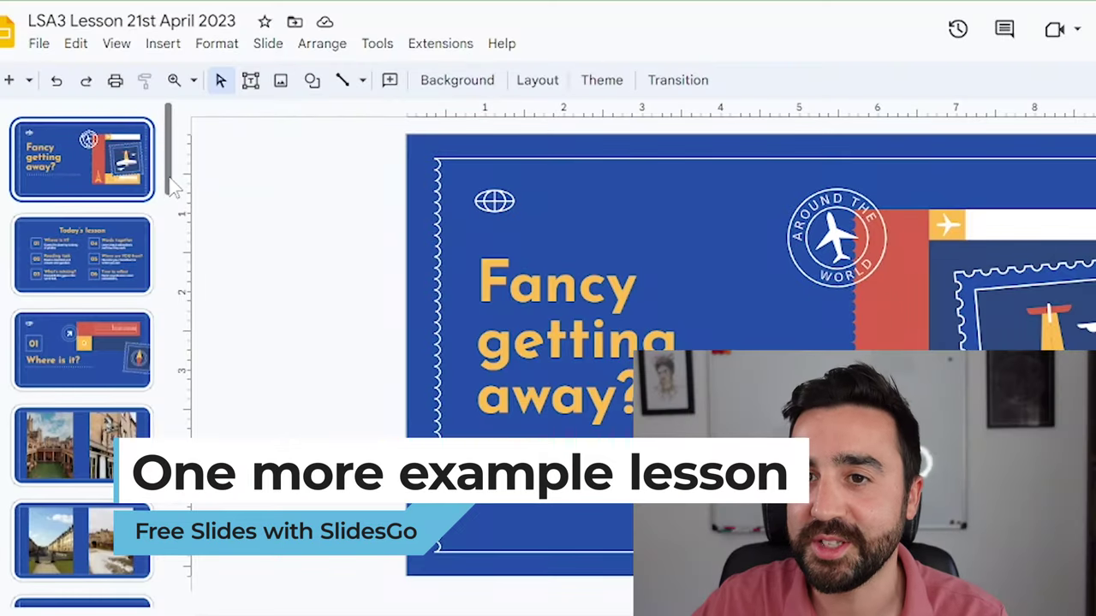
View the LSA3 Lesson's Today's lesson slide, then its Where are YOU from? slide
scroll(174, 184, down, 5)
scroll(173, 184, up, 5)
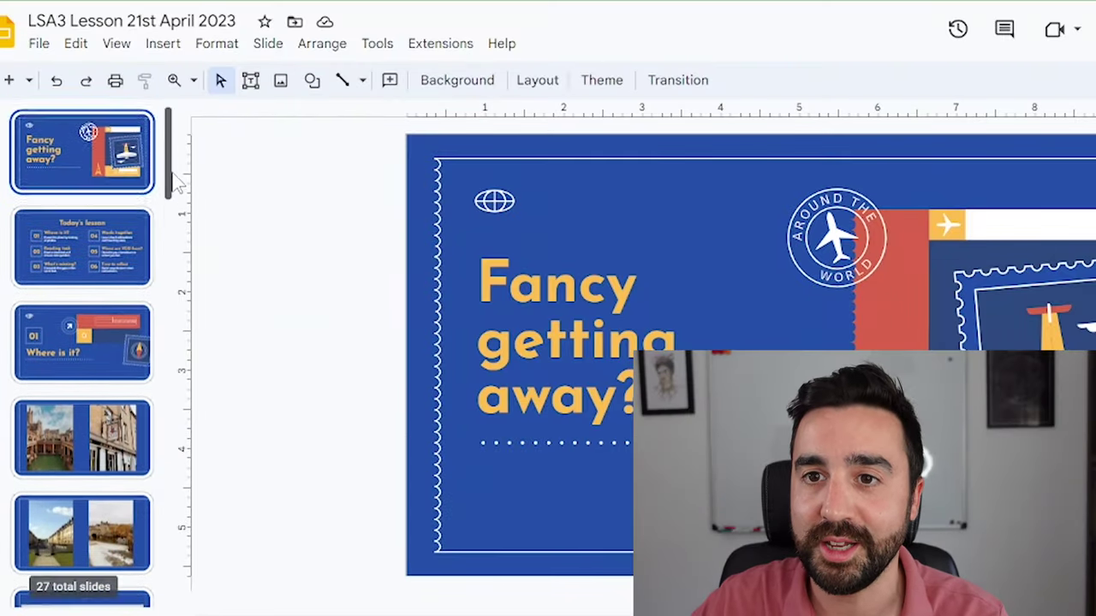
click(118, 245)
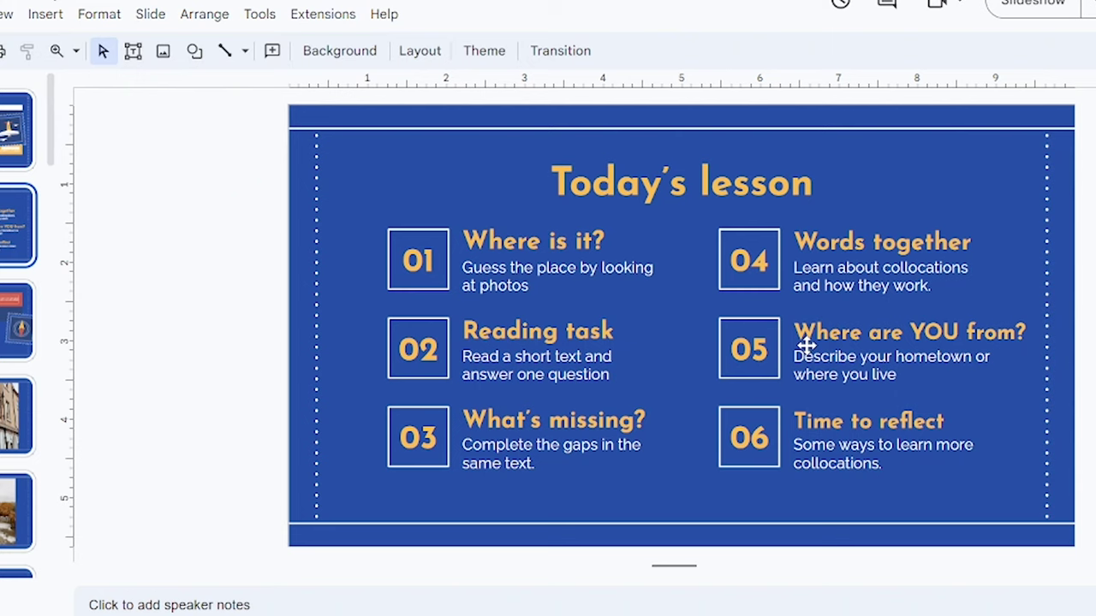
click(80, 282)
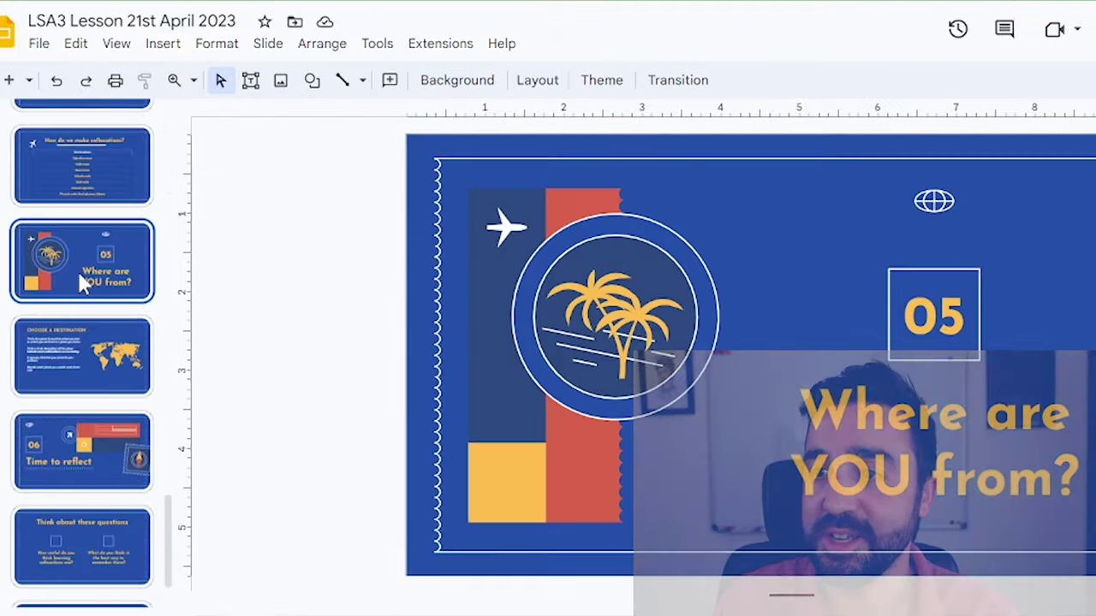